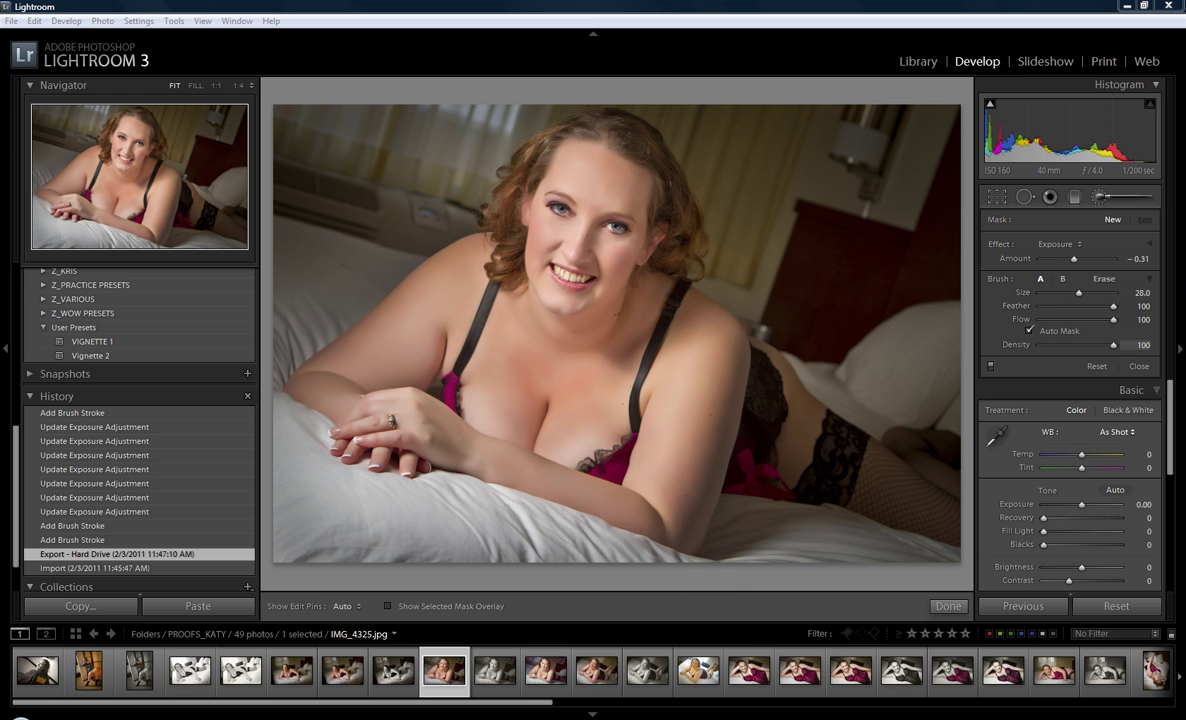
Close the Adjustment Brush panel to return to the Basic tone controls for IMG_4325.jpg
{"action": "left_click", "coordinate": [1099, 198]}
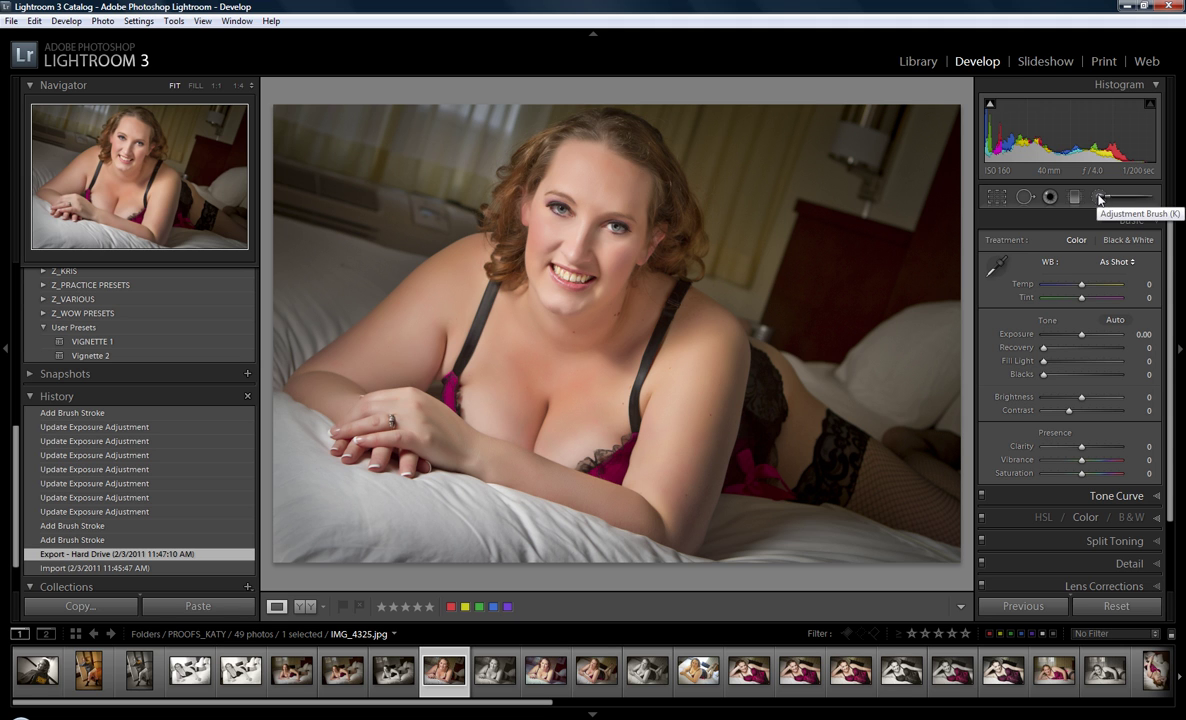
Start a new Adjustment Brush mask with Exposure kept as the effect, ready to edit its Amount
{"action": "left_click", "coordinate": [1099, 198]}
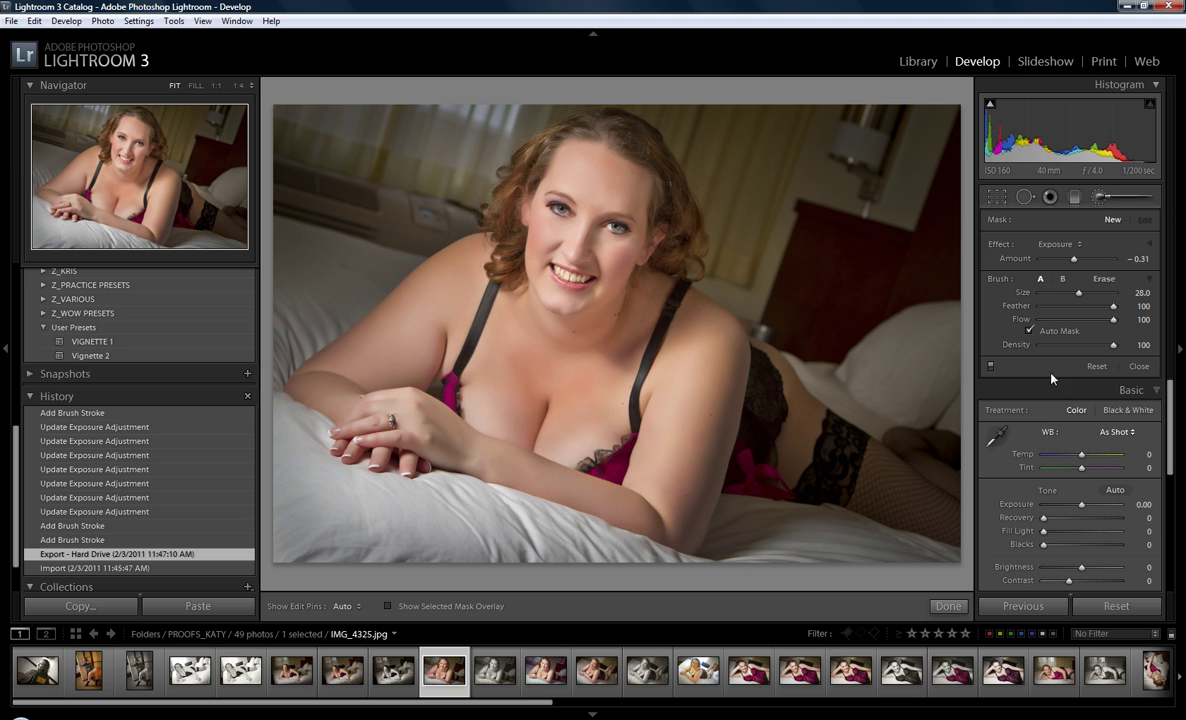
{"action": "left_click", "coordinate": [1099, 198]}
{"action": "left_click", "coordinate": [998, 244]}
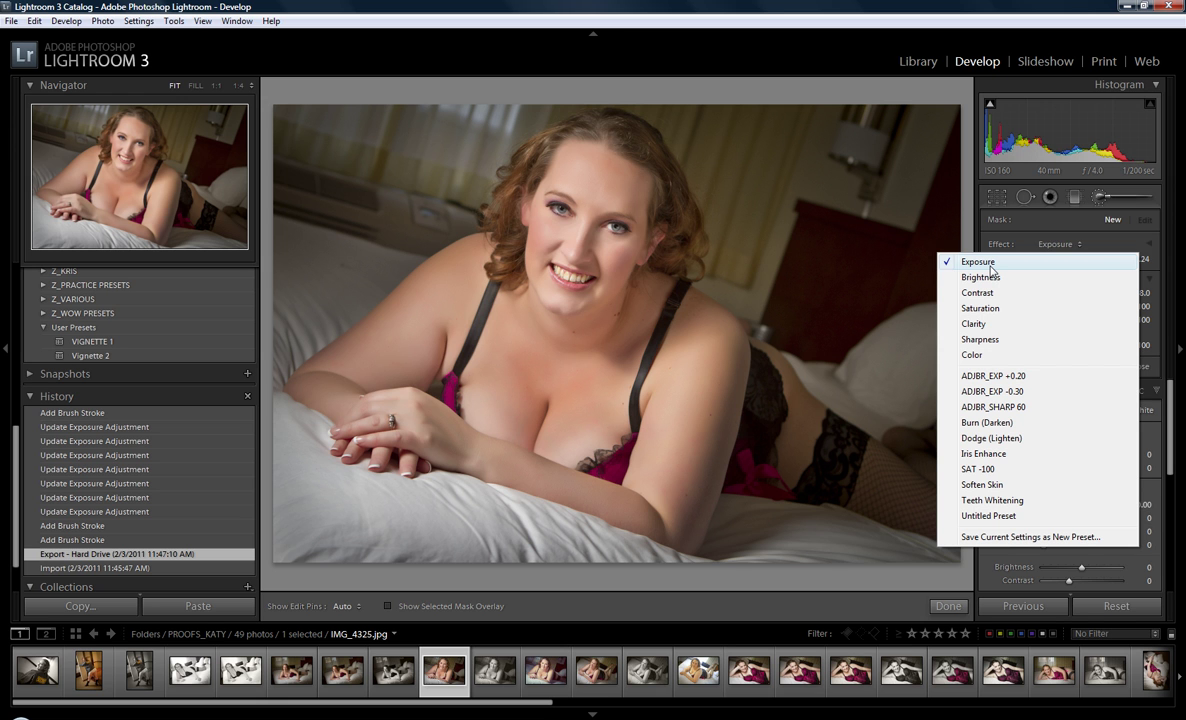
{"action": "left_click", "coordinate": [985, 263]}
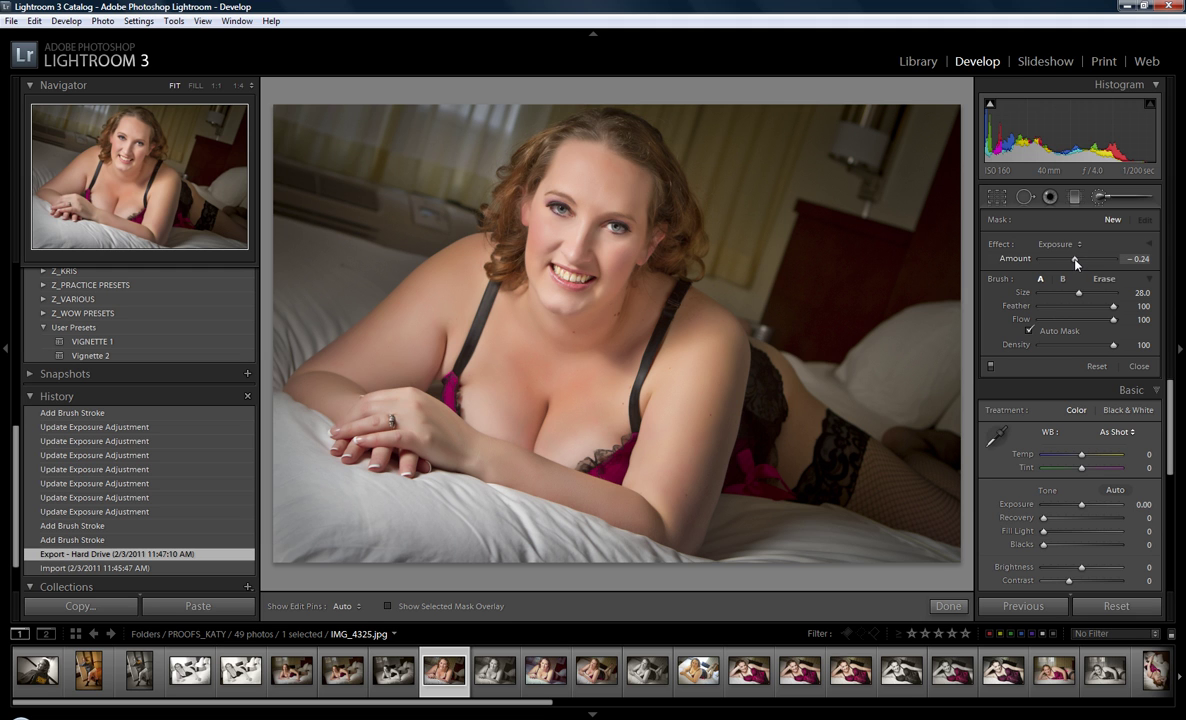
{"action": "left_click", "coordinate": [1136, 258]}
Set the brush Exposure amount to -0.39
{"action": "type", "text": "-.03"}
{"action": "key", "text": "BackSpace"}
{"action": "key", "text": "BackSpace"}
{"action": "key", "text": "BackSpace"}
{"action": "key", "text": "BackSpace"}
{"action": "key", "text": "Return"}
{"action": "left_click_drag", "start_coordinate": [1078, 262], "coordinate": [1075, 261]}
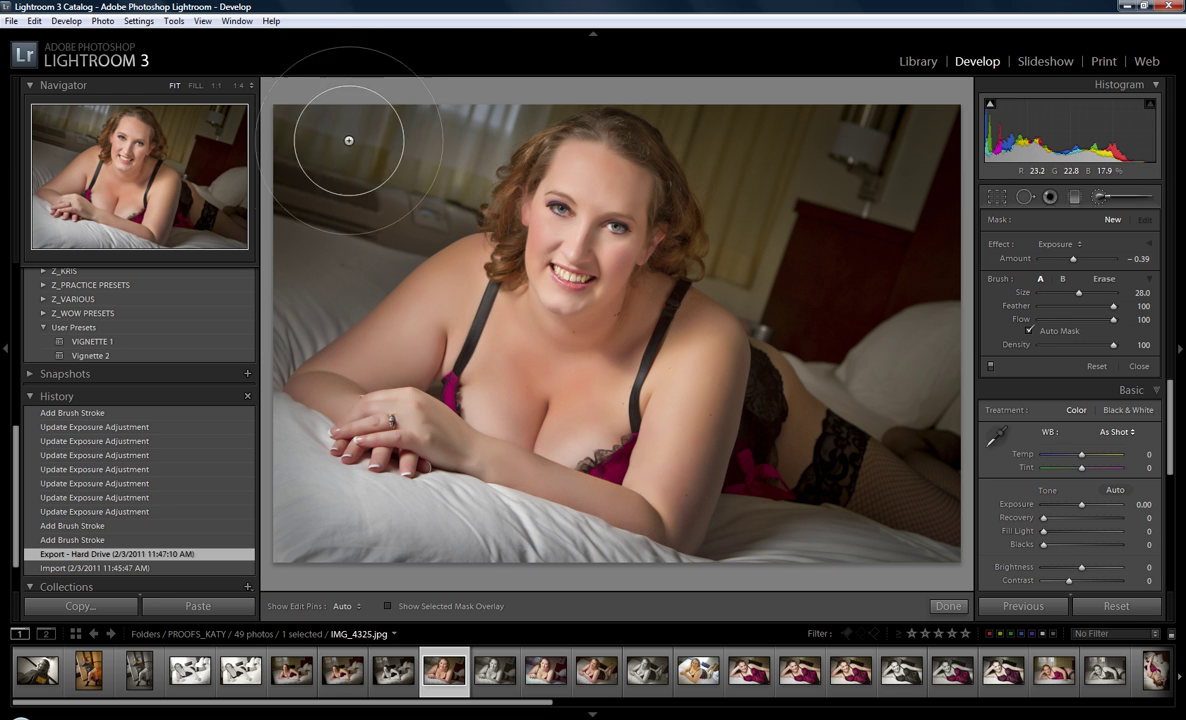
Hide edit pins, enlarge the brush to 30, and paint a darkening stroke on the background wall
{"action": "key", "text": "h"}
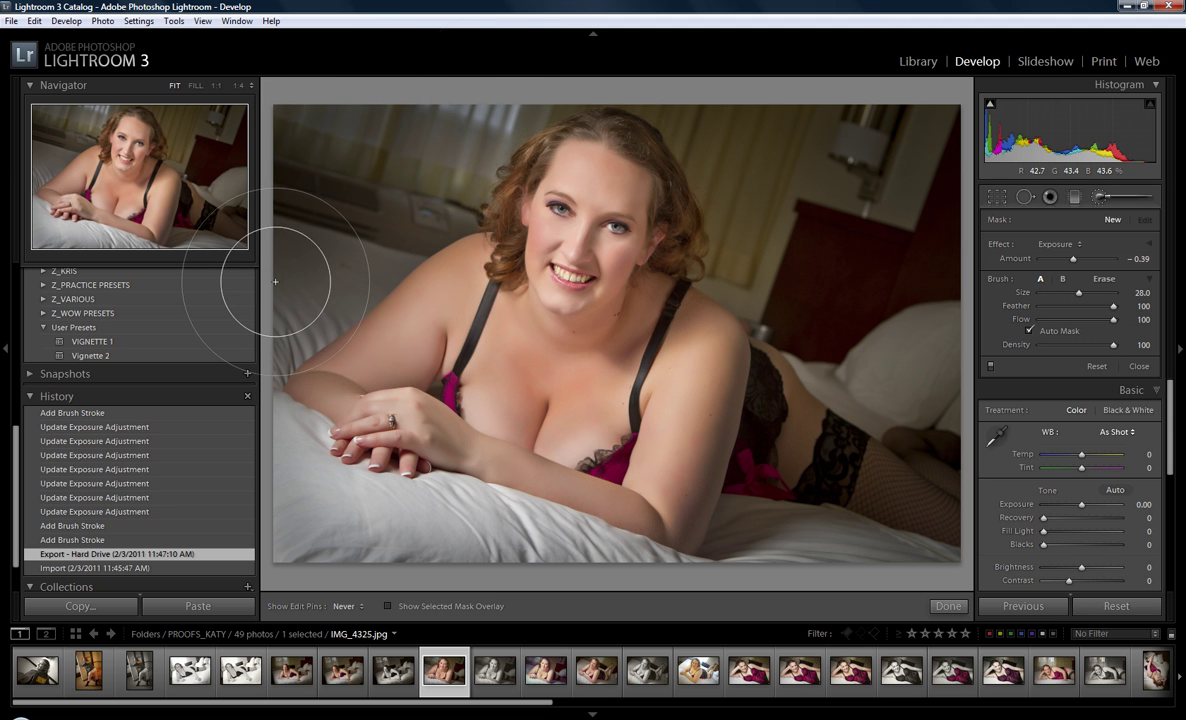
{"action": "scroll", "coordinate": [470, 113], "scroll_direction": "up", "scroll_amount": 1}
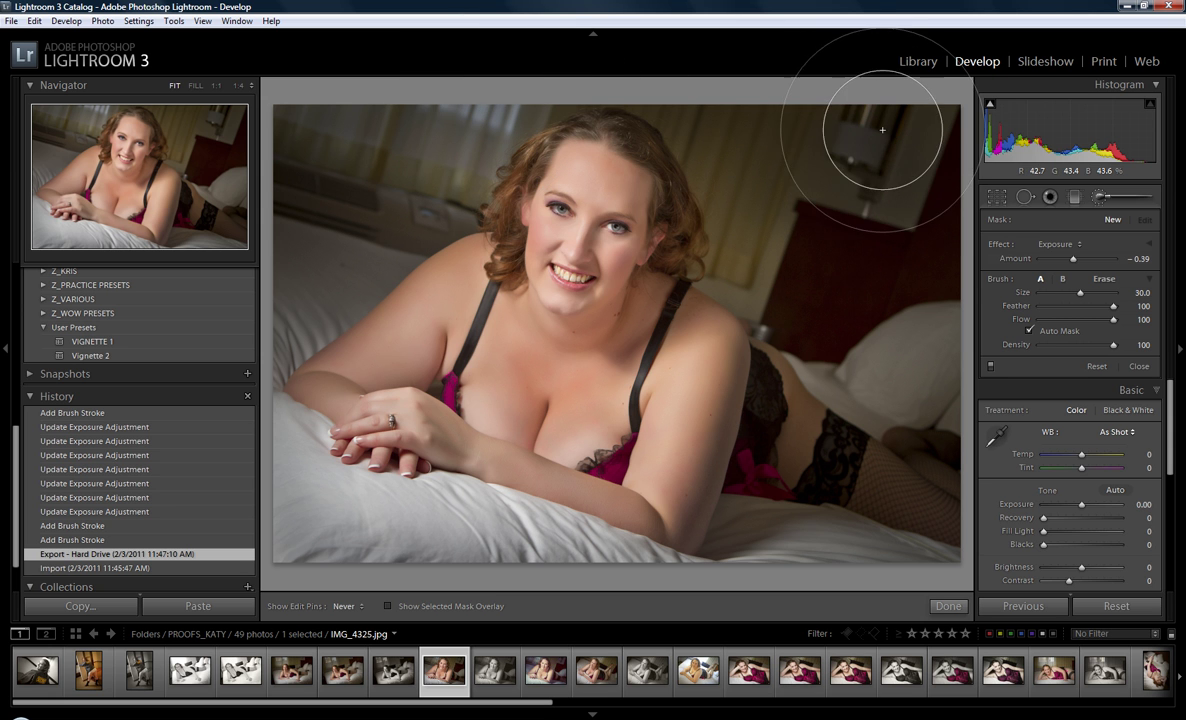
{"action": "scroll", "coordinate": [889, 190], "scroll_direction": "up", "scroll_amount": 1}
{"action": "left_click", "coordinate": [887, 212]}
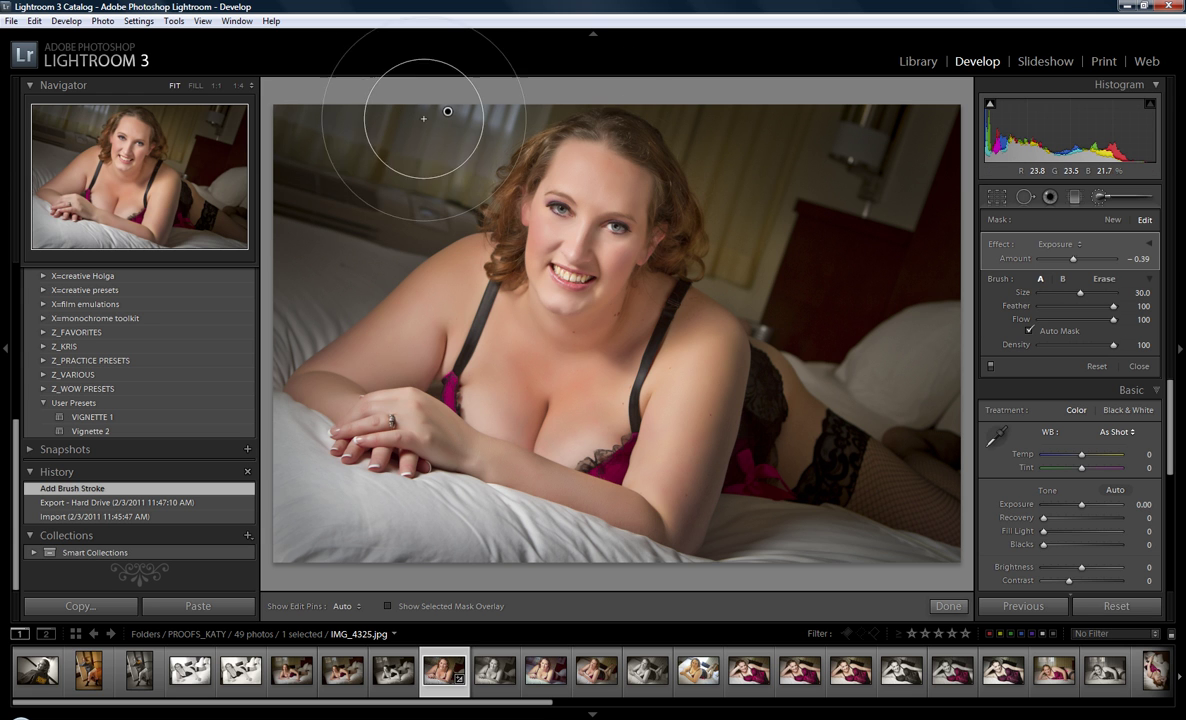
{"action": "mouse_move", "coordinate": [447, 111]}
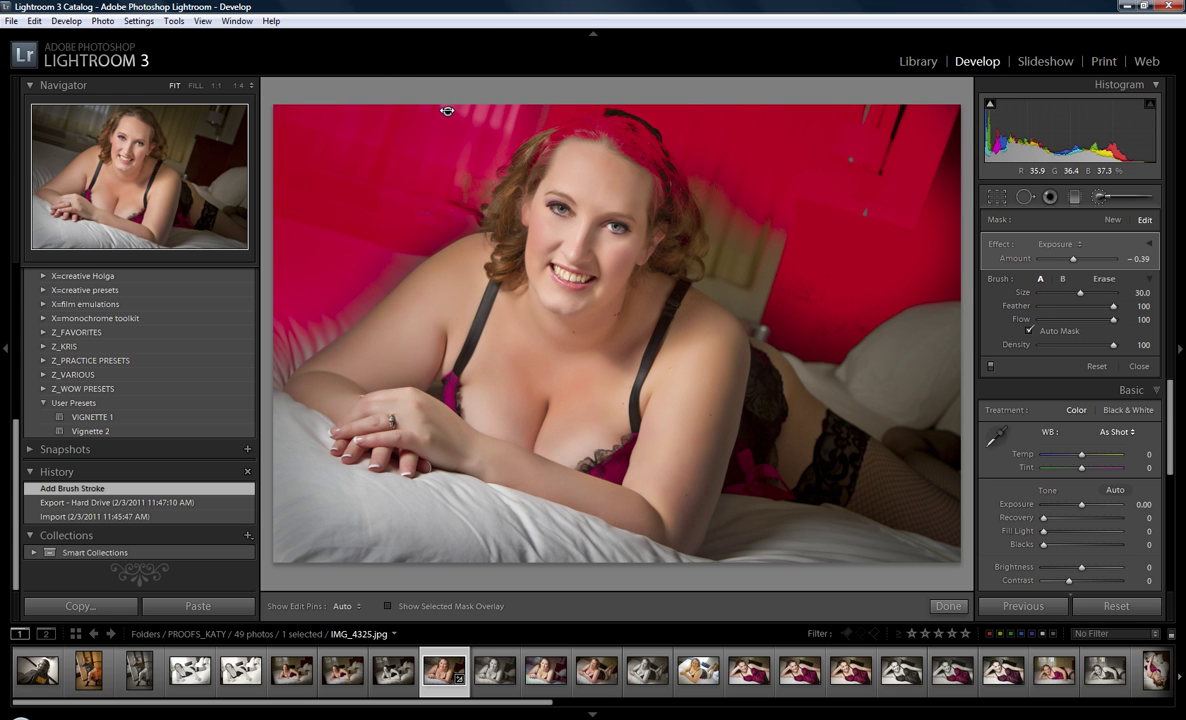
{"action": "left_click", "coordinate": [177, 22]}
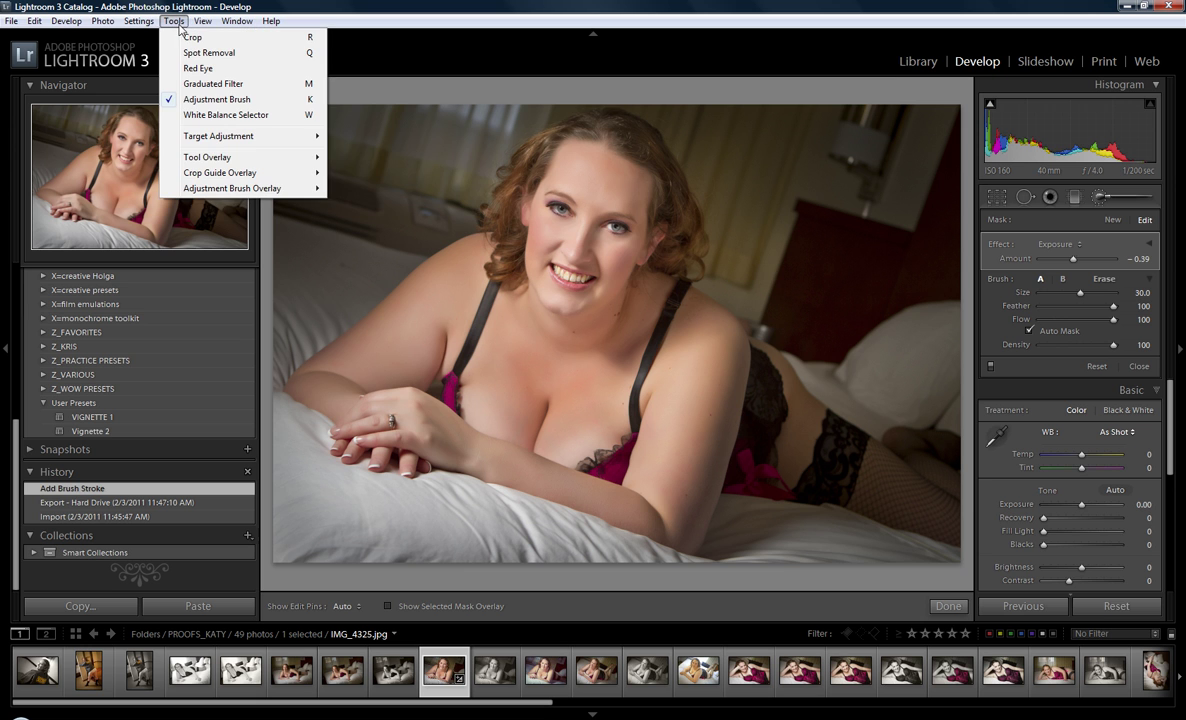
{"action": "mouse_move", "coordinate": [220, 164]}
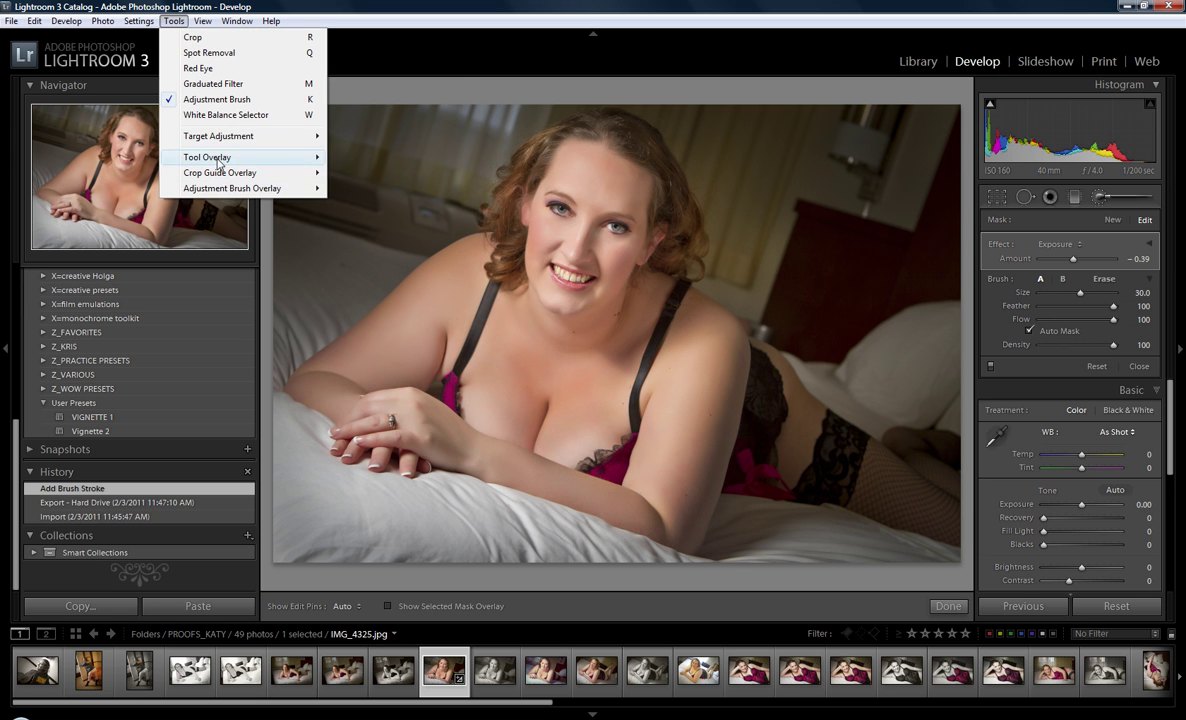
{"action": "left_click", "coordinate": [551, 63]}
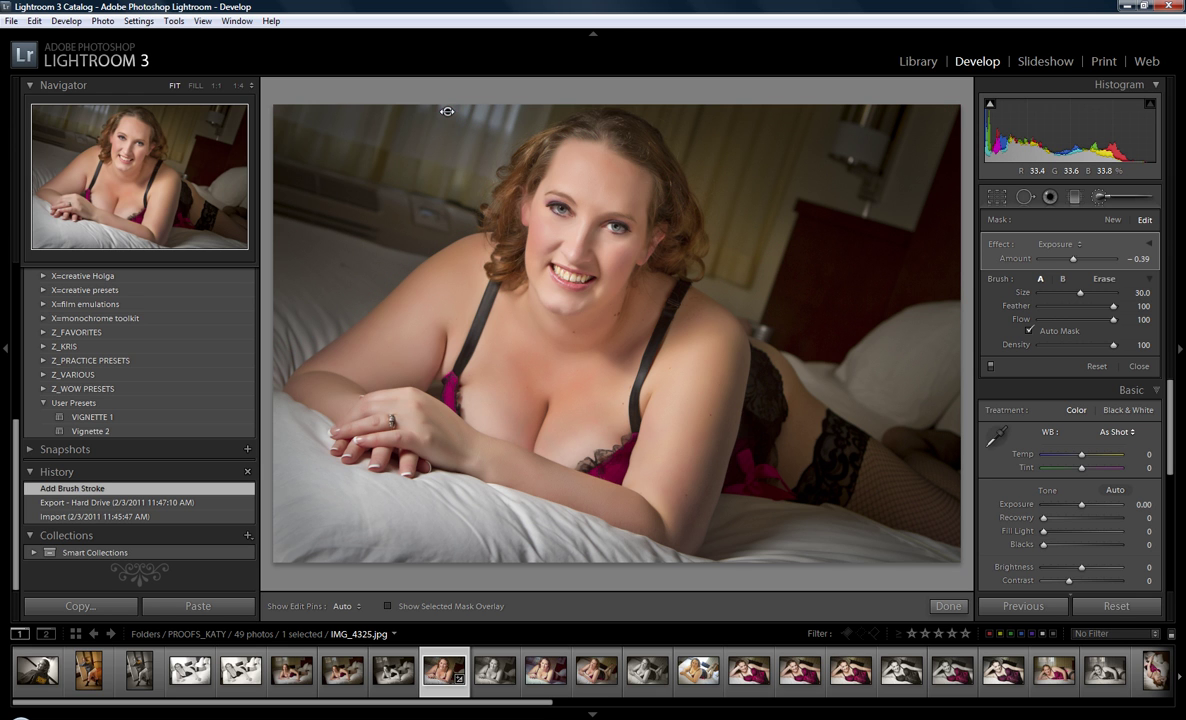
Fine-tune the wall stroke's exposure by dragging its pin, settling at -0.43
{"action": "mouse_move", "coordinate": [447, 111]}
{"action": "left_mouse_down"}
{"action": "mouse_move", "coordinate": [331, 116]}
{"action": "mouse_move", "coordinate": [651, 116]}
{"action": "mouse_move", "coordinate": [447, 111]}
{"action": "left_mouse_up"}
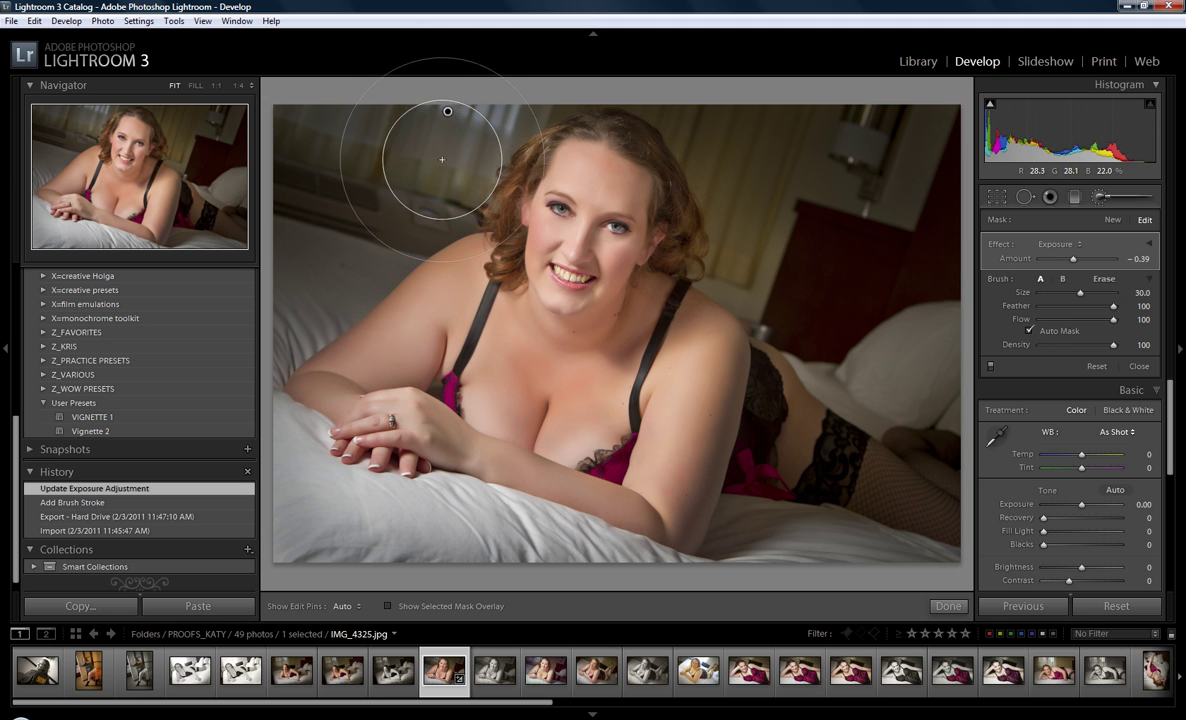
{"action": "left_click_drag", "start_coordinate": [443, 111], "coordinate": [462, 111]}
{"action": "left_click_drag", "start_coordinate": [452, 111], "coordinate": [444, 111]}
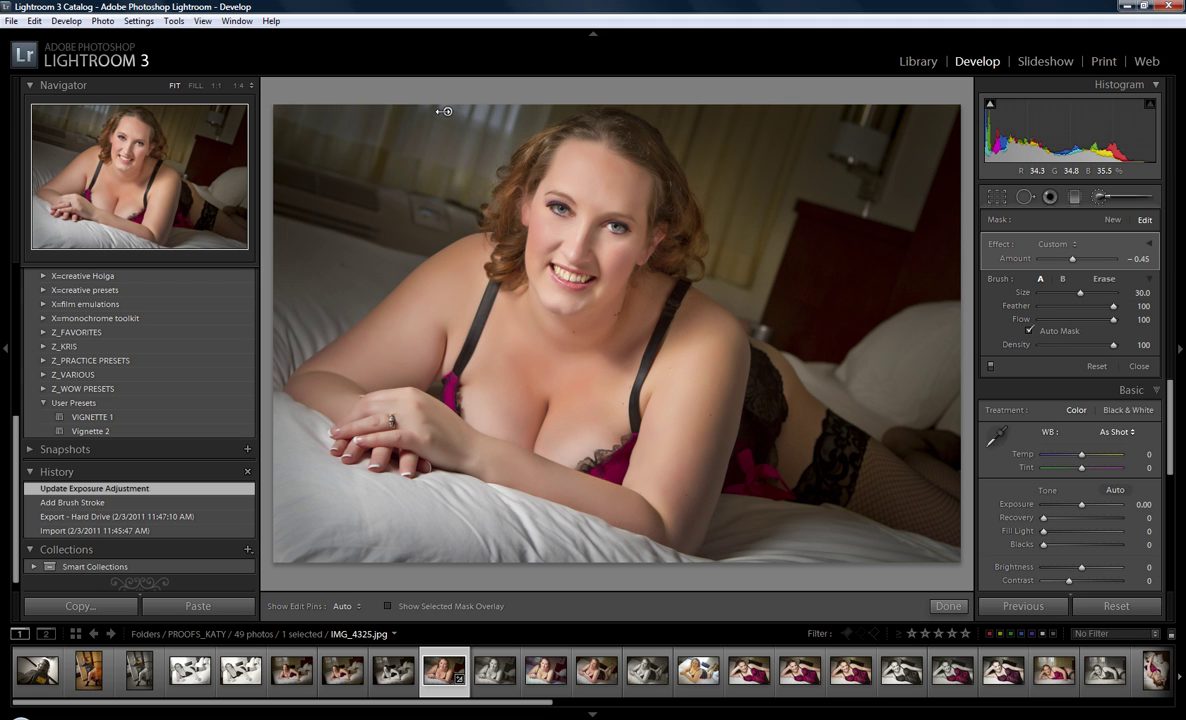
{"action": "left_click_drag", "start_coordinate": [443, 111], "coordinate": [443, 111]}
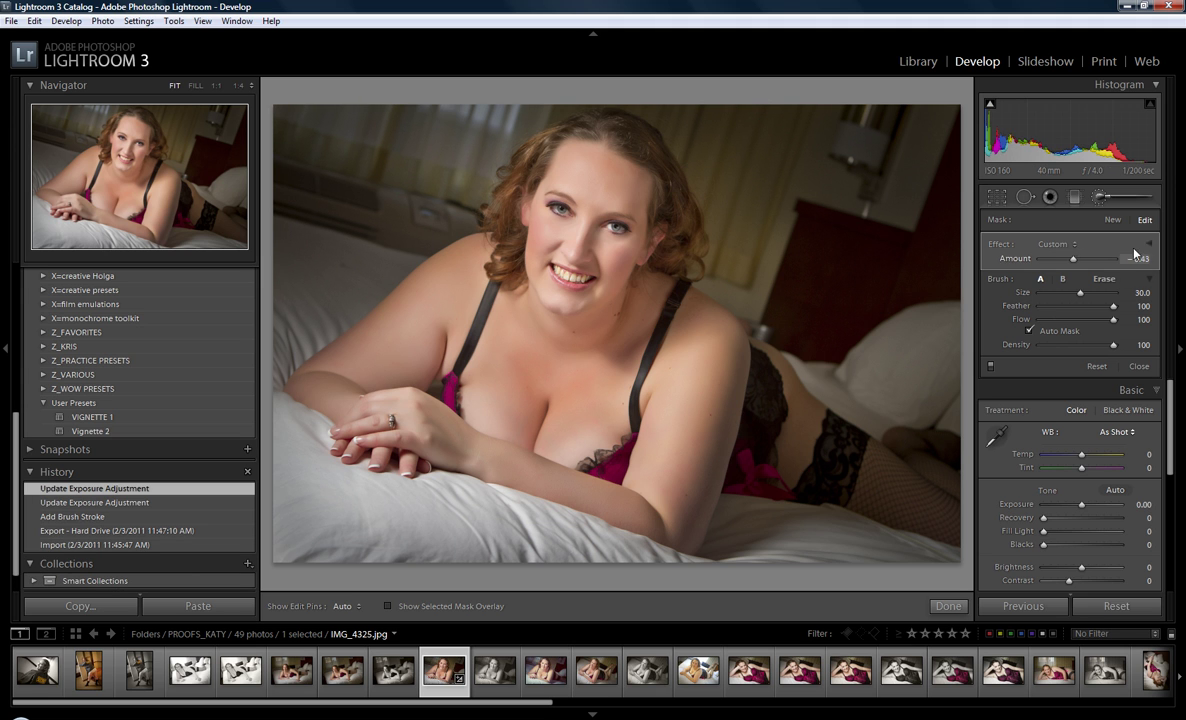
{"action": "left_click", "coordinate": [1068, 250]}
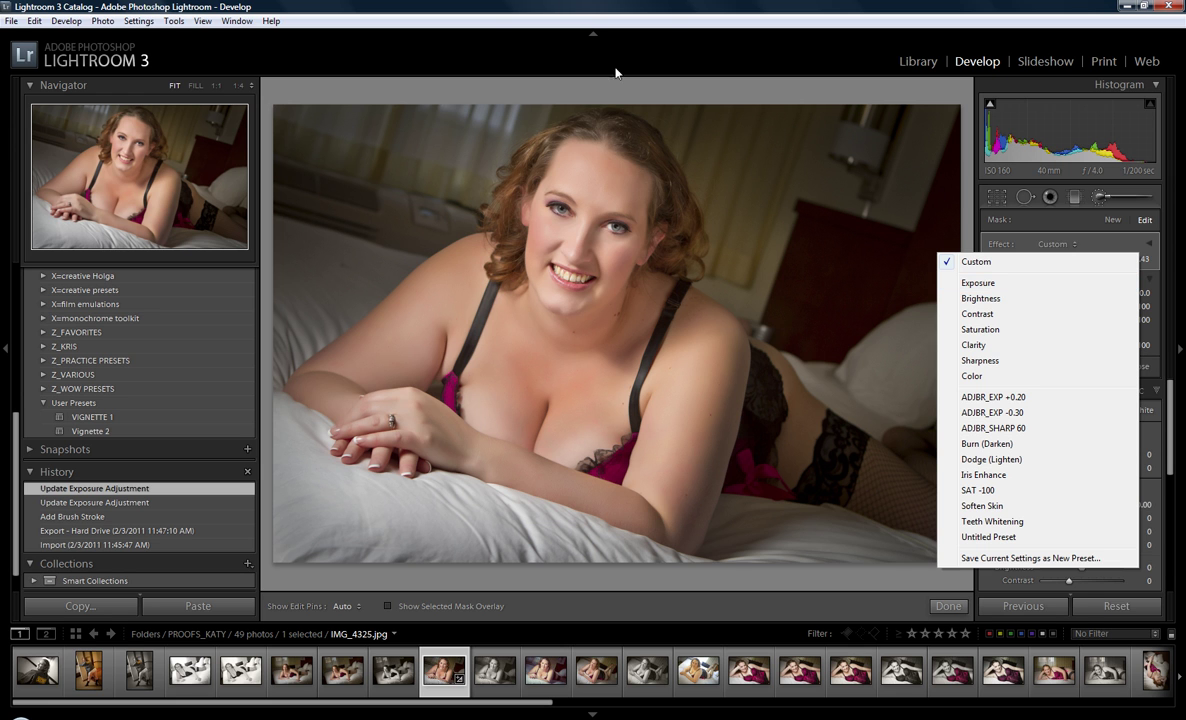
Close the effect list and start a new brush mask with a weaker -0.24 exposure
{"action": "left_click", "coordinate": [810, 93]}
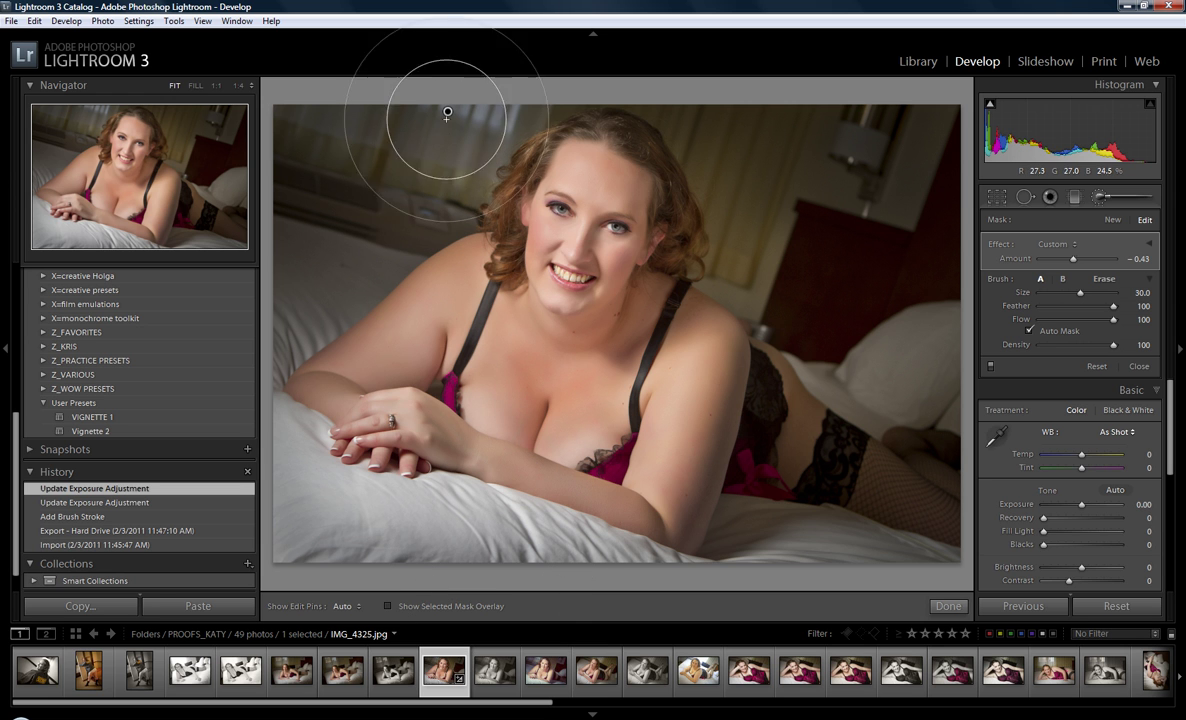
{"action": "mouse_move", "coordinate": [447, 111]}
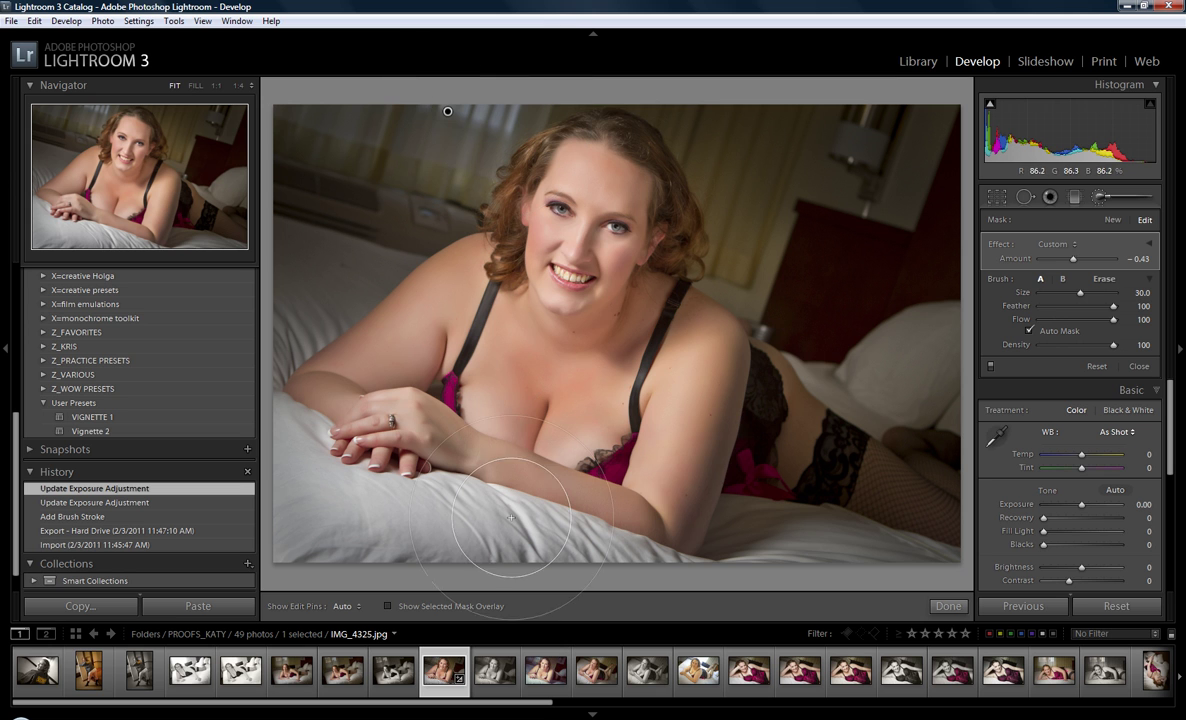
{"action": "left_click", "coordinate": [1114, 221]}
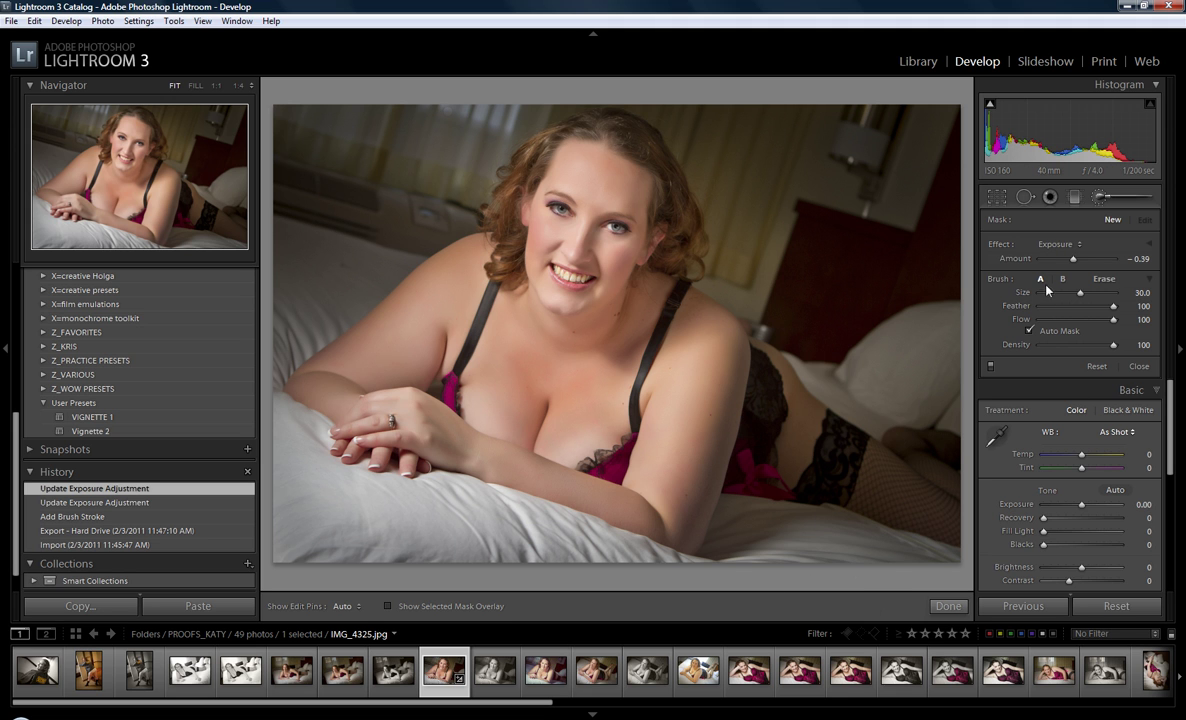
{"action": "left_click_drag", "start_coordinate": [1073, 259], "coordinate": [1075, 261]}
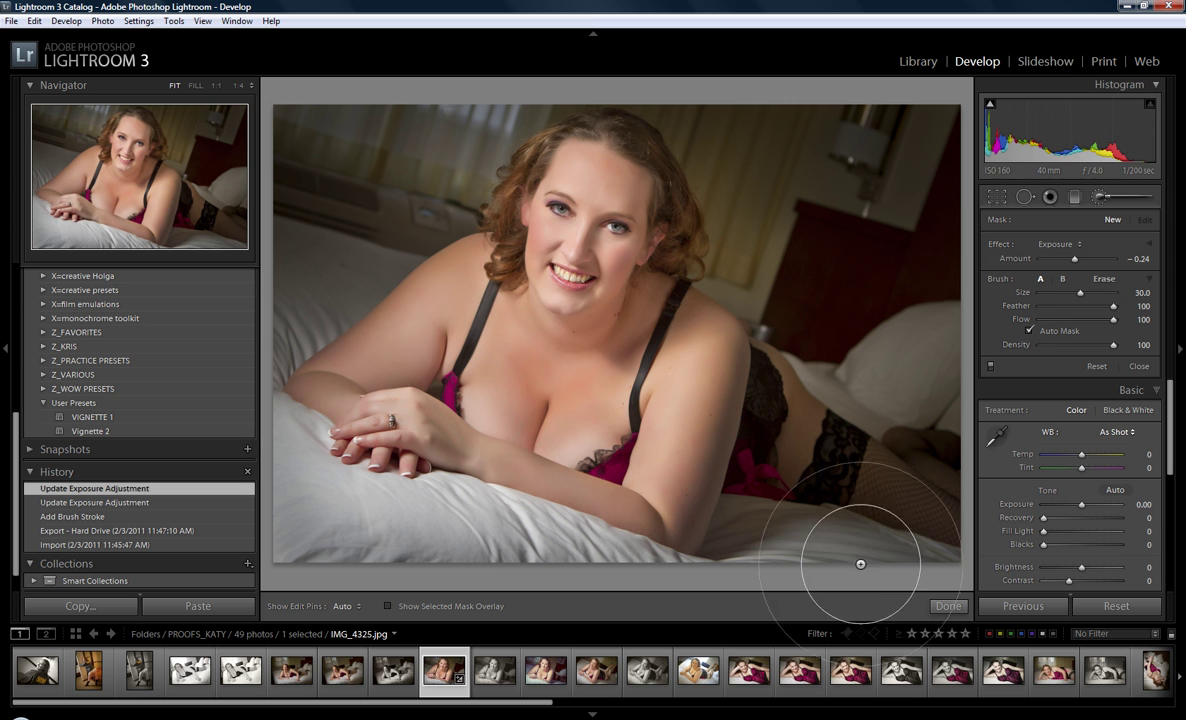
Paint a new darkening exposure stroke over the bed corner at lower right
{"action": "key", "text": "h"}
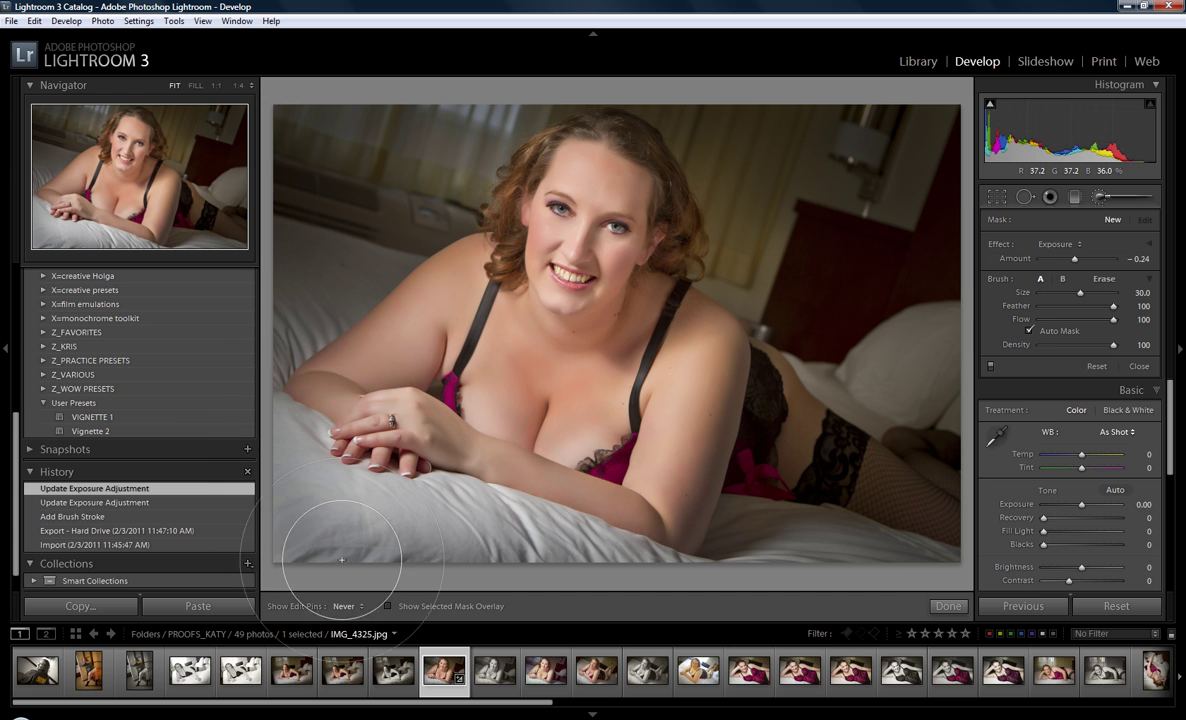
{"action": "left_click", "coordinate": [517, 554]}
{"action": "key", "text": "h"}
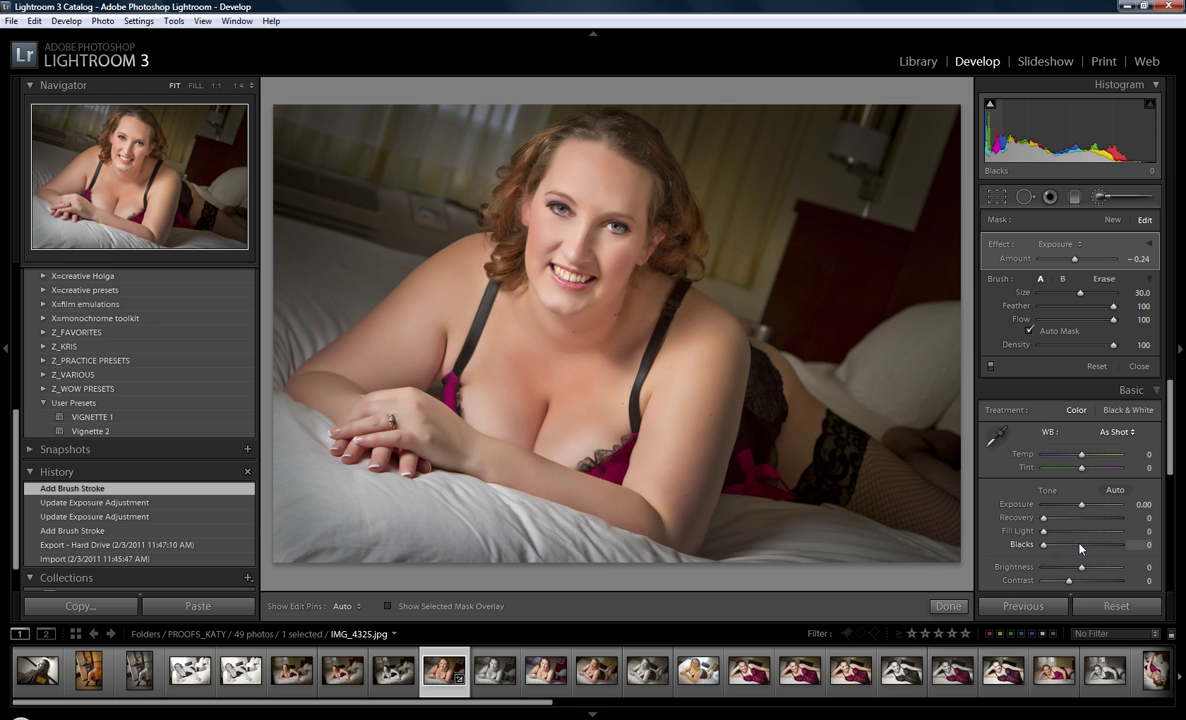
Ease the bed-corner mask's exposure amount to -0.10 by dragging its edit pin
{"action": "left_click_drag", "start_coordinate": [862, 549], "coordinate": [869, 551]}
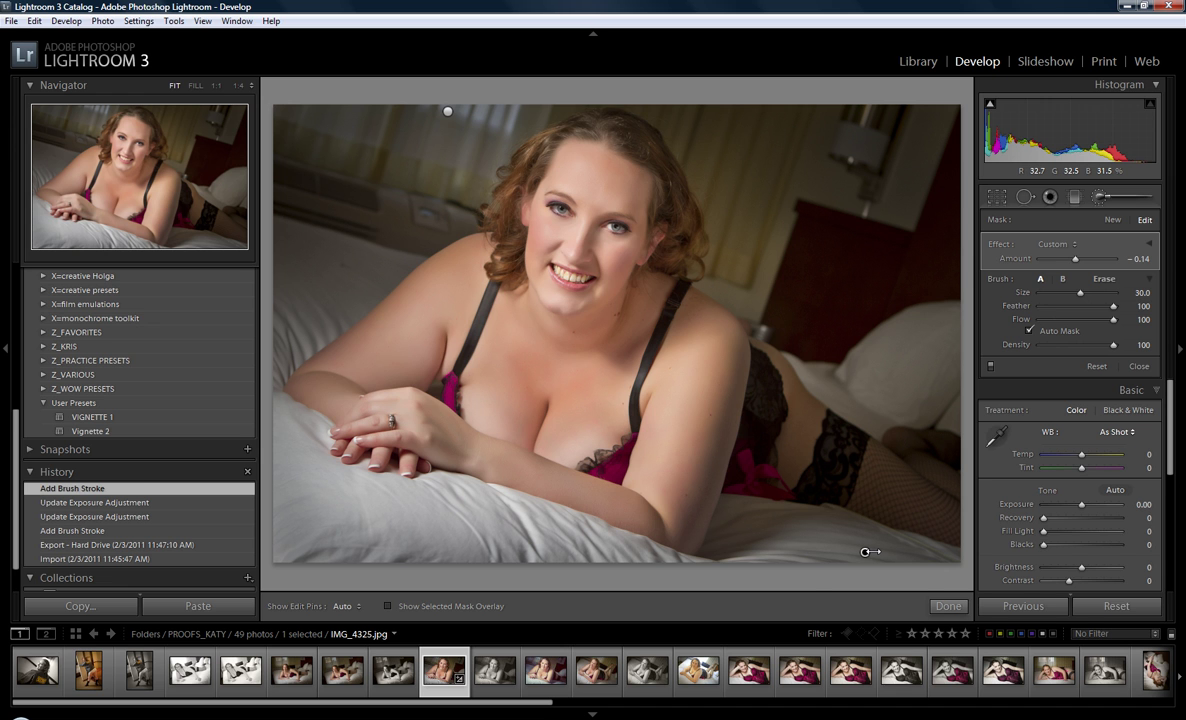
{"action": "left_click_drag", "start_coordinate": [869, 551], "coordinate": [865, 552]}
{"action": "key", "text": "ctrl+z"}
{"action": "mouse_move", "coordinate": [865, 552]}
{"action": "left_click_drag", "start_coordinate": [866, 552], "coordinate": [841, 559]}
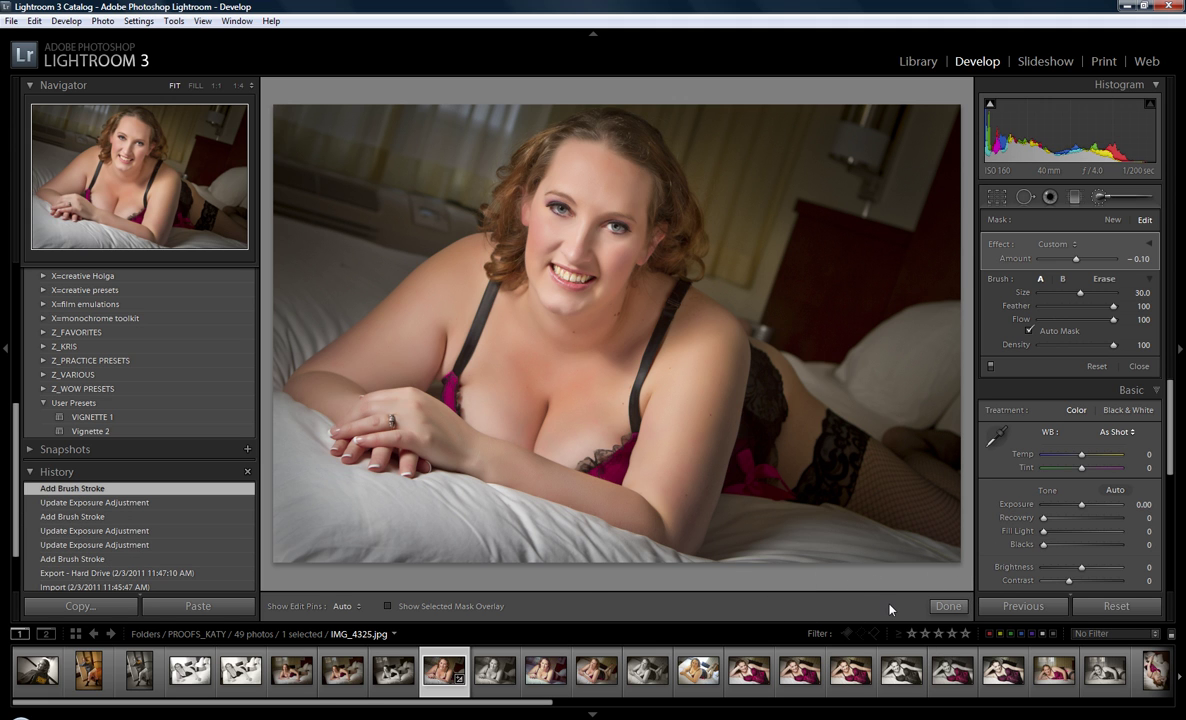
{"action": "left_click", "coordinate": [342, 607]}
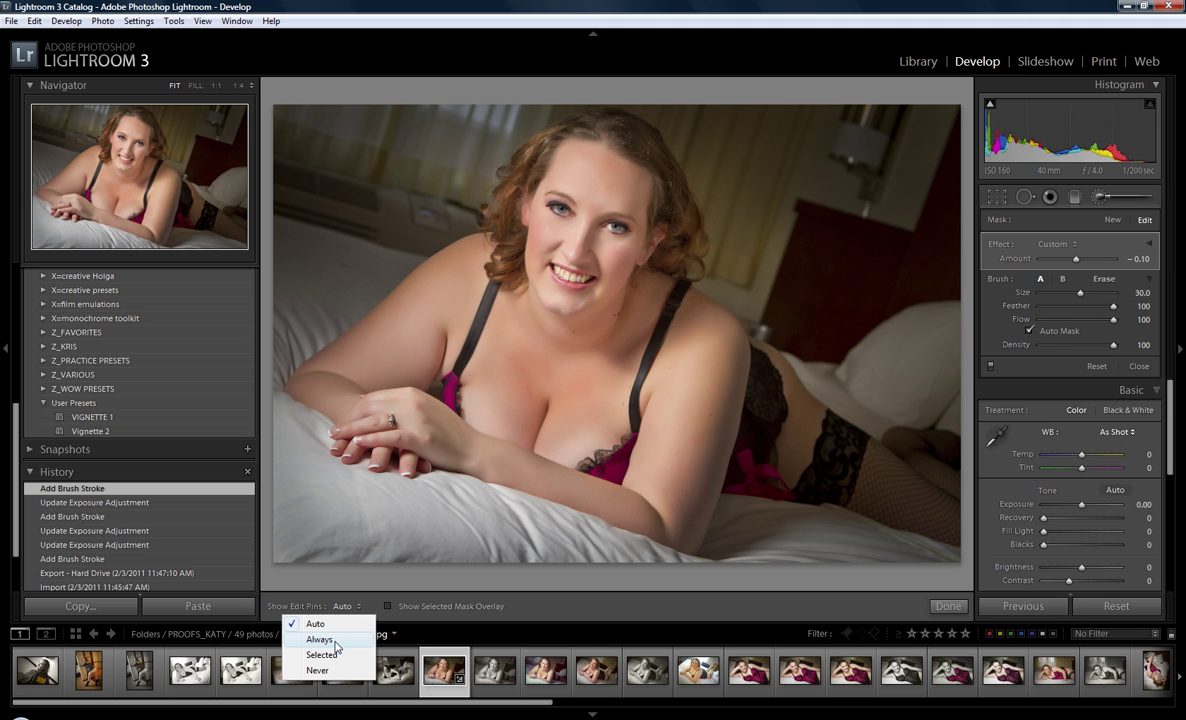
Cycle the Show Edit Pins setting through Always, Auto and Never, ending with pins hidden
{"action": "left_click", "coordinate": [333, 641]}
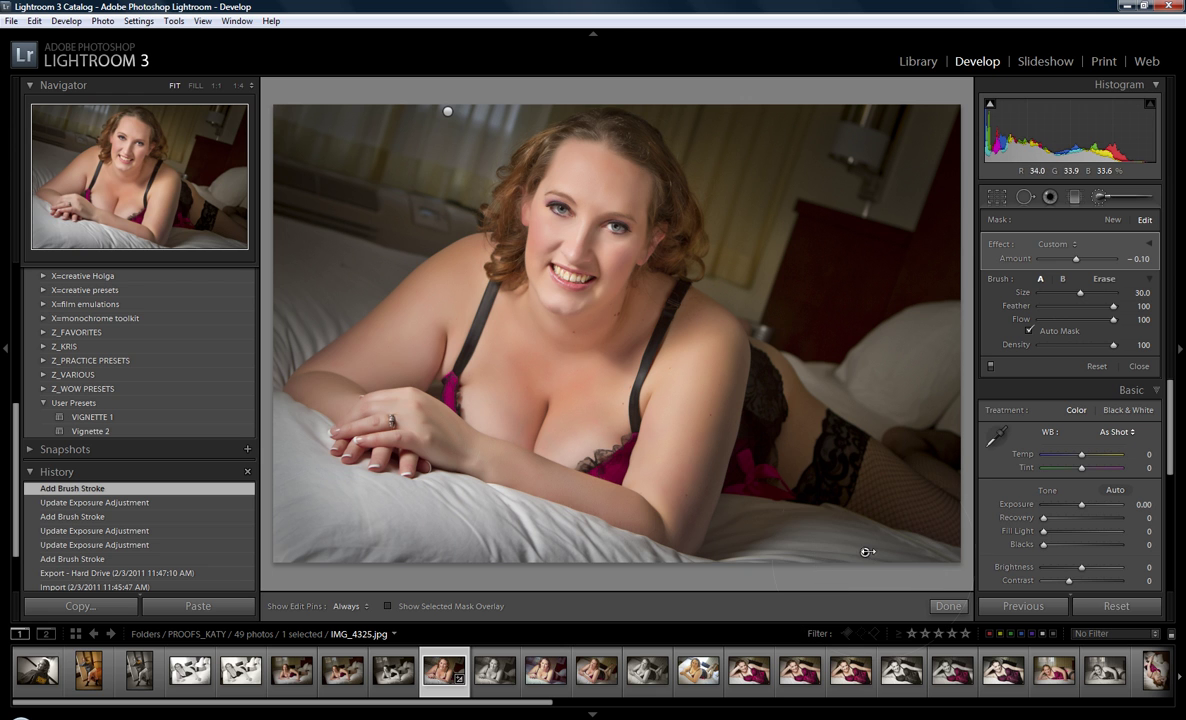
{"action": "key", "text": "h"}
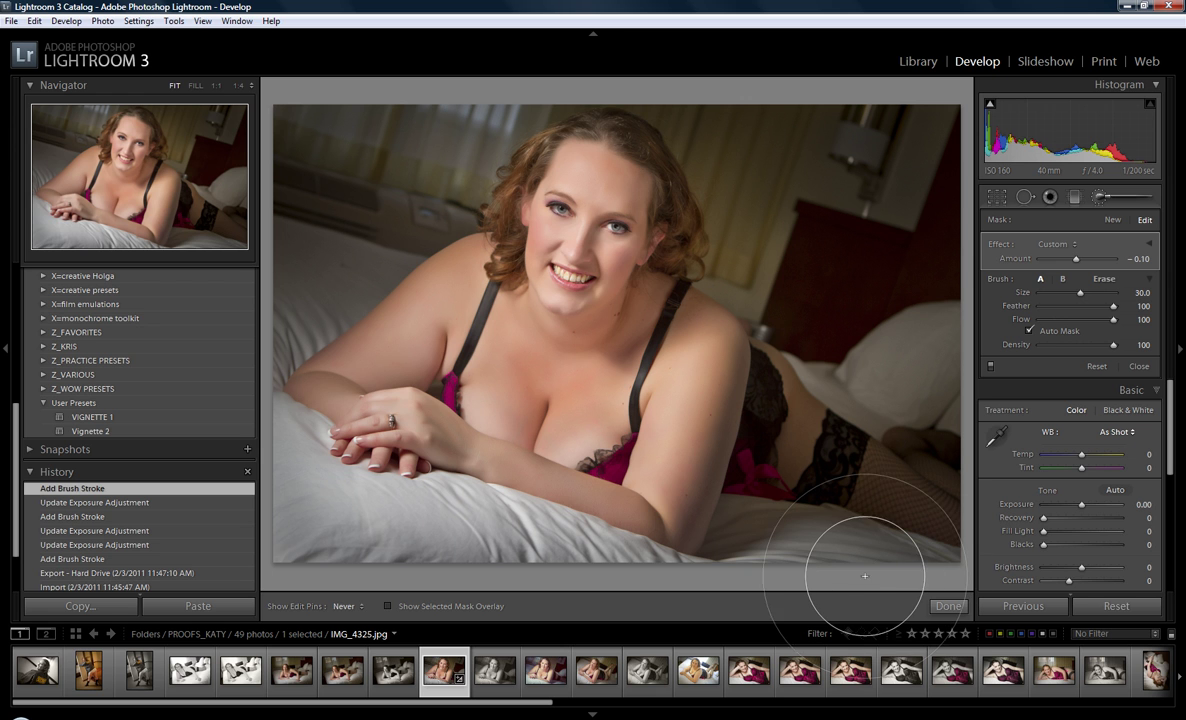
{"action": "key", "text": "h"}
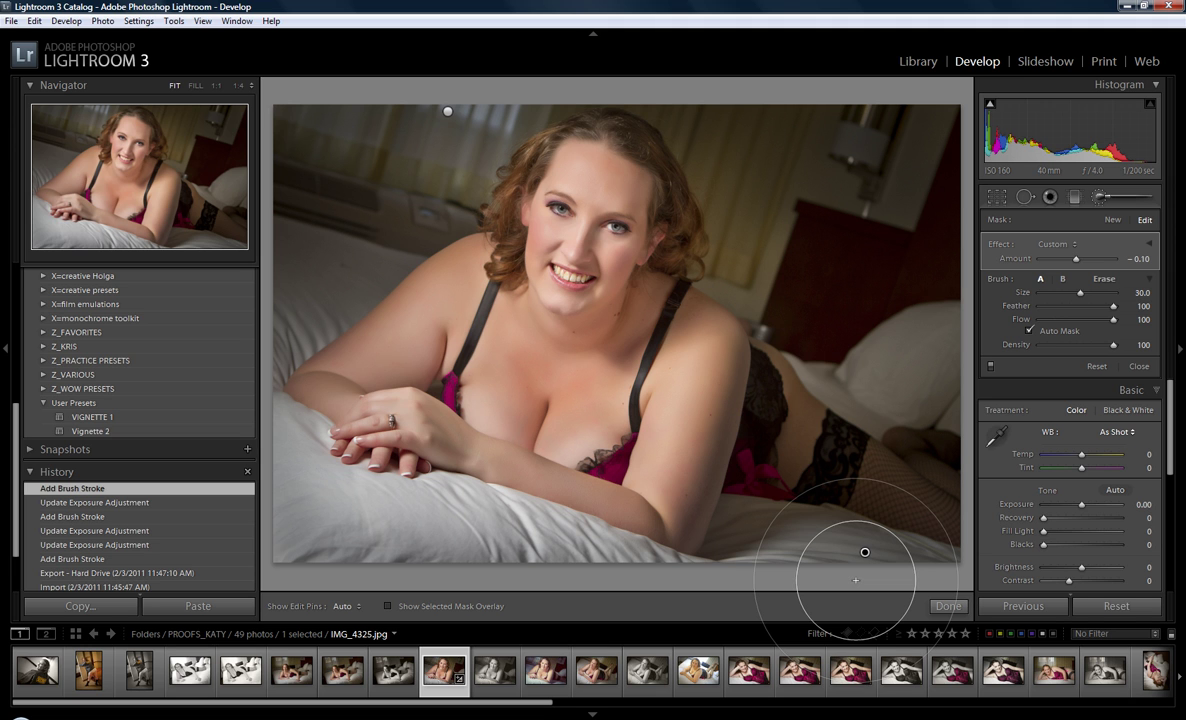
{"action": "key", "text": "h"}
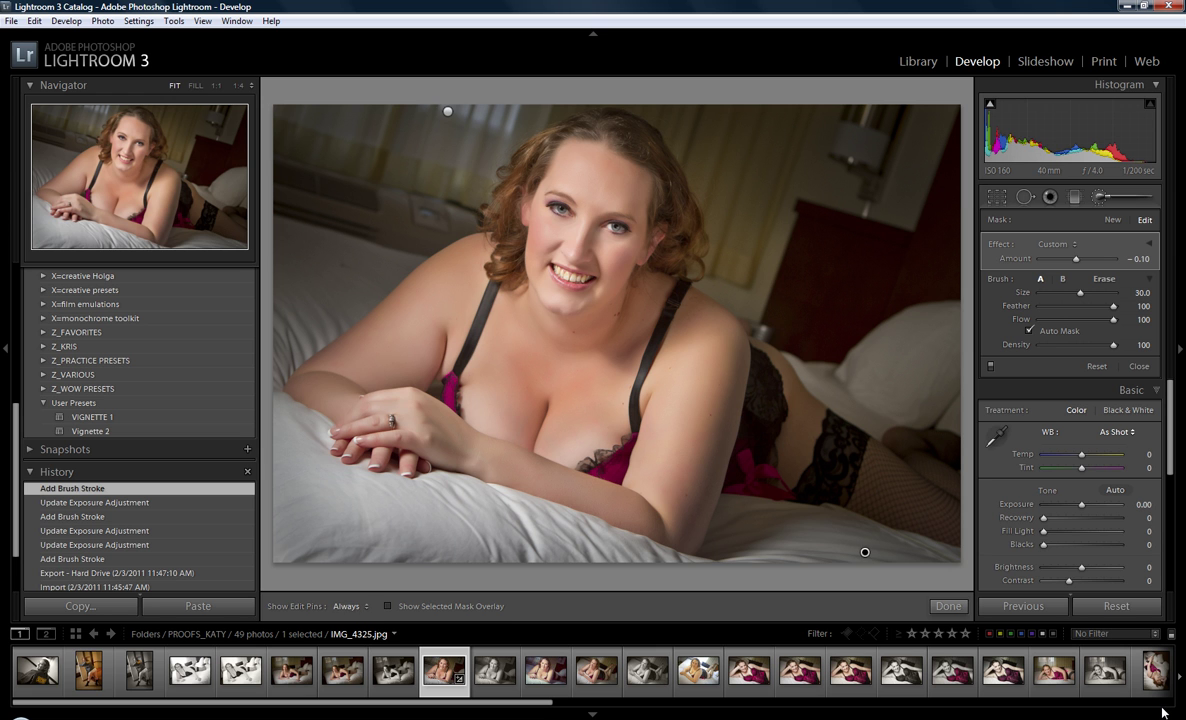
{"action": "key", "text": "h"}
{"action": "key", "text": "h"}
{"action": "key", "text": "h"}
Turn off the selected mask overlay and set Show Edit Pins to Always
{"action": "key", "text": "o"}
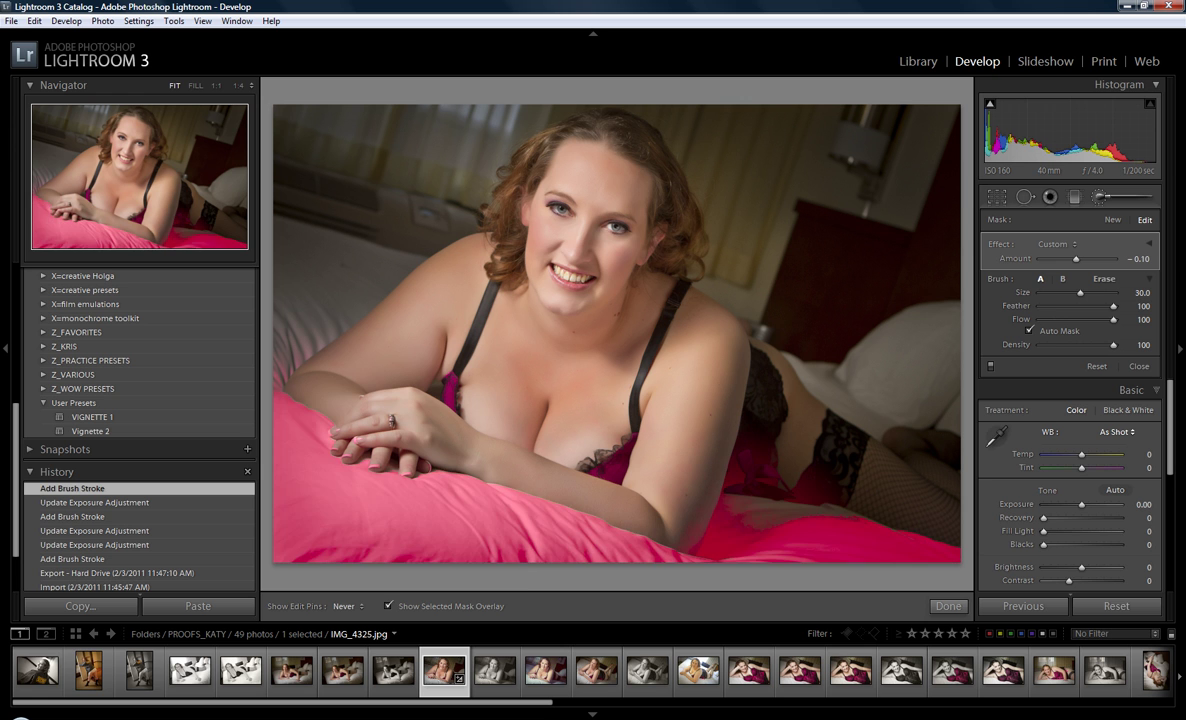
{"action": "key", "text": "o"}
{"action": "left_click", "coordinate": [388, 606]}
{"action": "left_click", "coordinate": [345, 606]}
{"action": "left_click", "coordinate": [333, 639]}
Select the background-wall adjustment pin, preview its mask overlay, then leave the overlay off
{"action": "key", "text": "o"}
{"action": "left_click", "coordinate": [447, 111]}
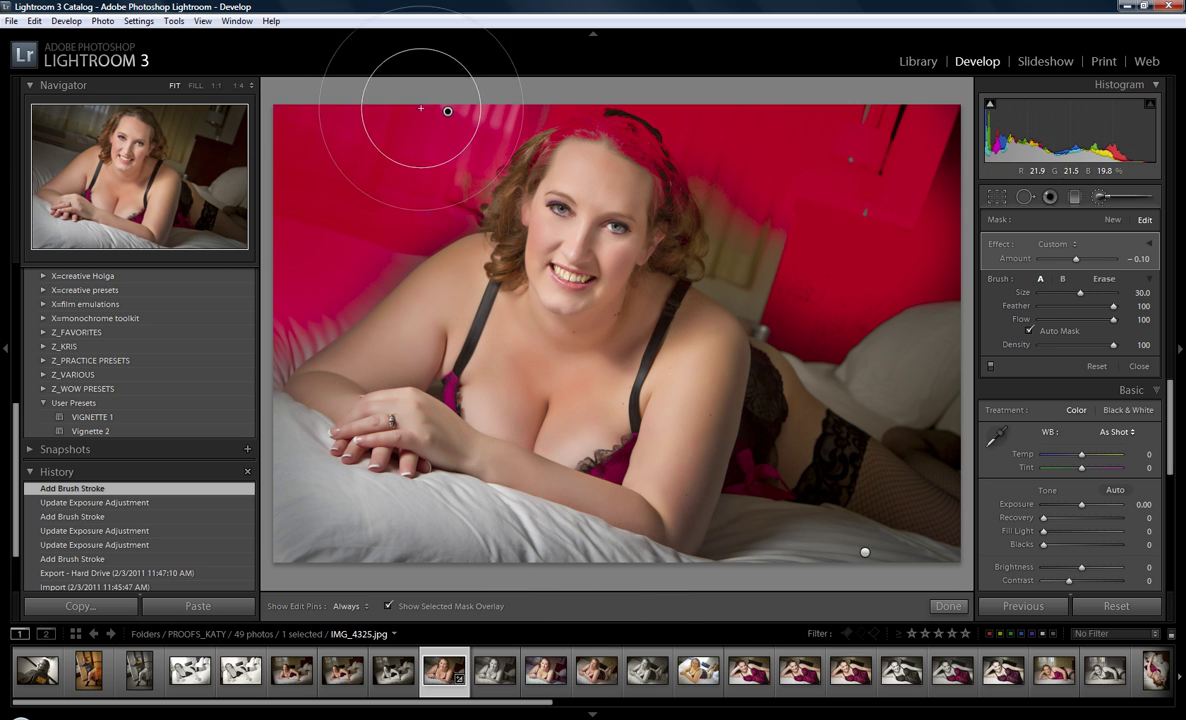
{"action": "key", "text": "o"}
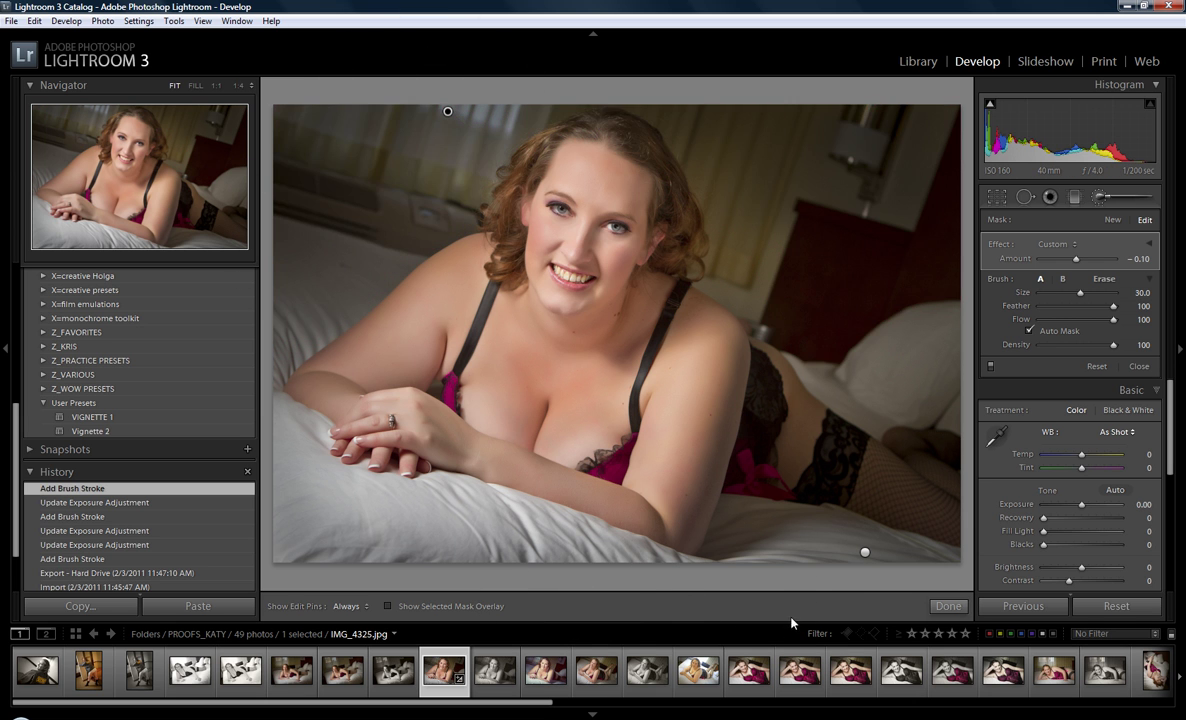
{"action": "key", "text": "o"}
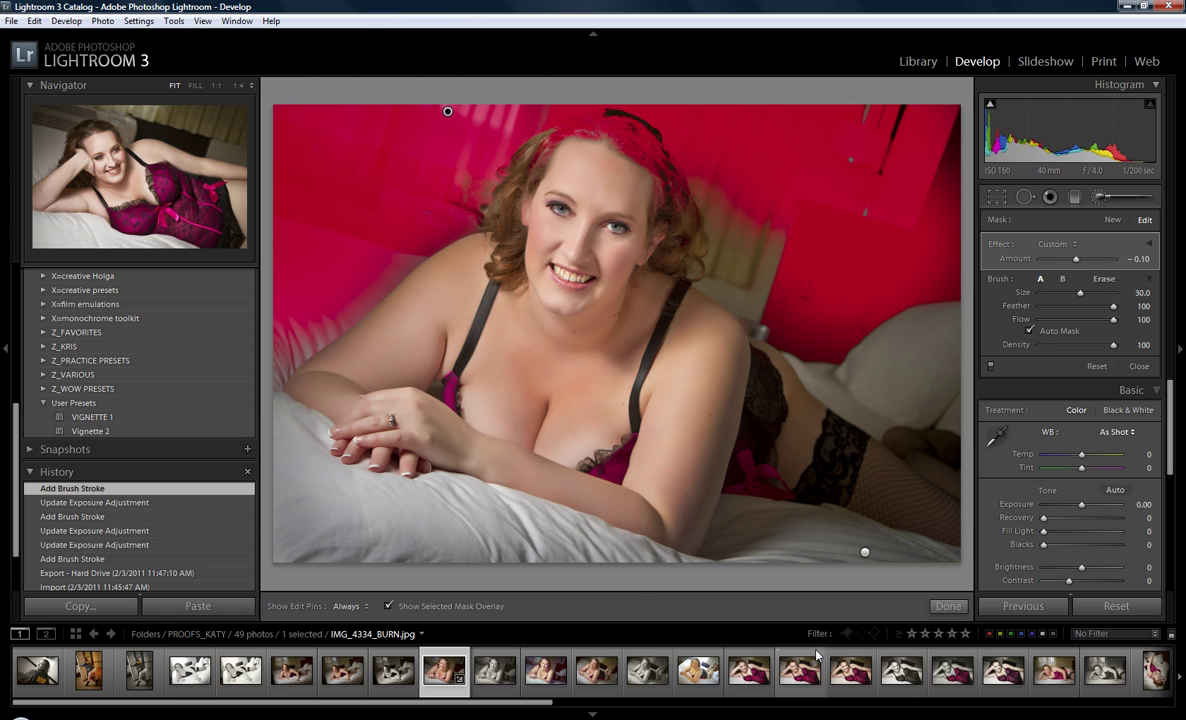
{"action": "key", "text": "o"}
{"action": "key", "text": "o"}
{"action": "key", "text": "o"}
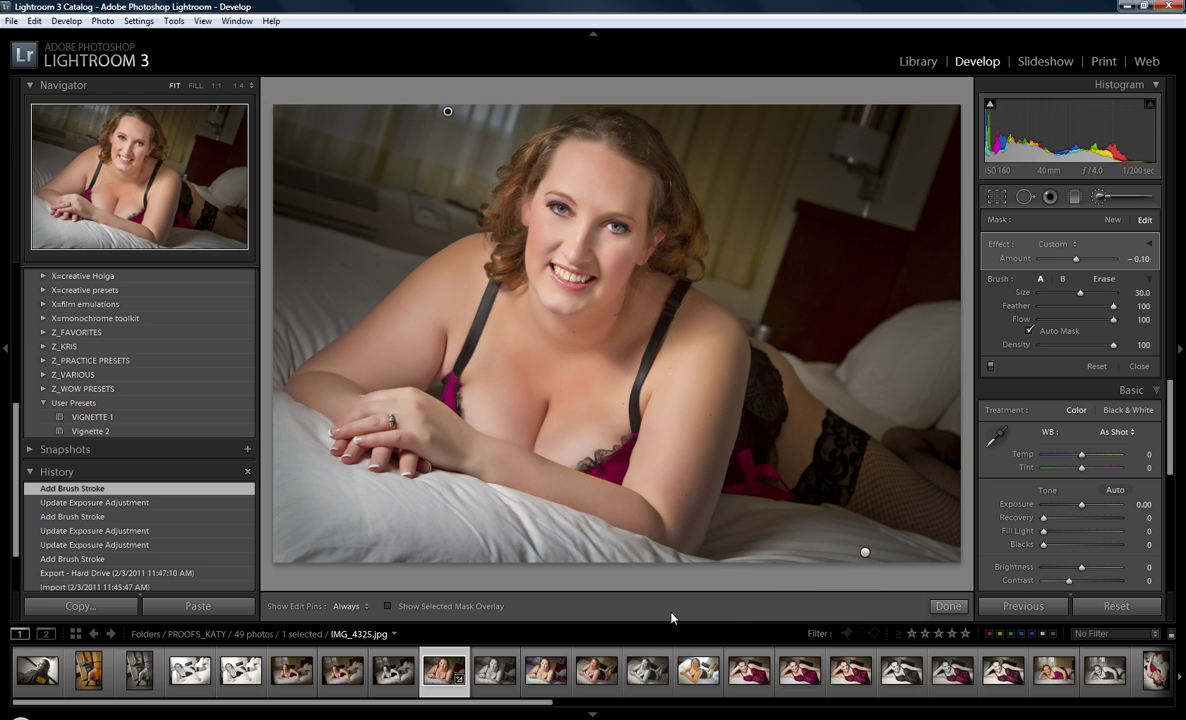
{"action": "left_click", "coordinate": [1058, 249]}
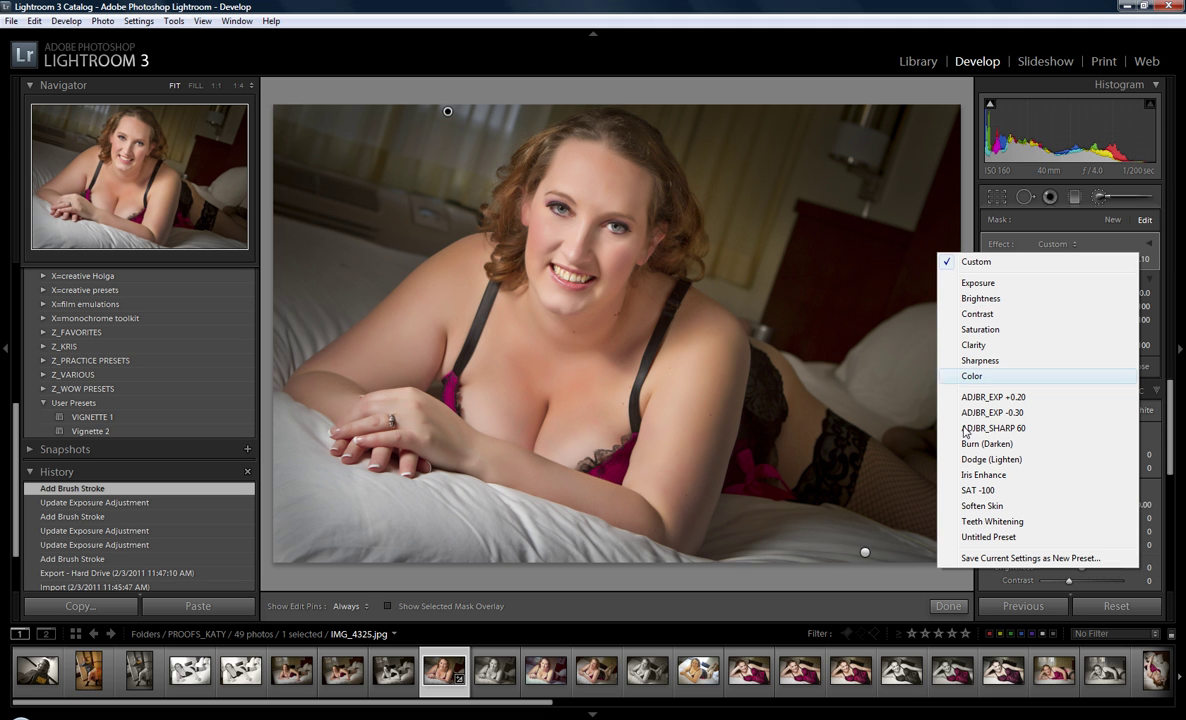
{"action": "left_click", "coordinate": [760, 601]}
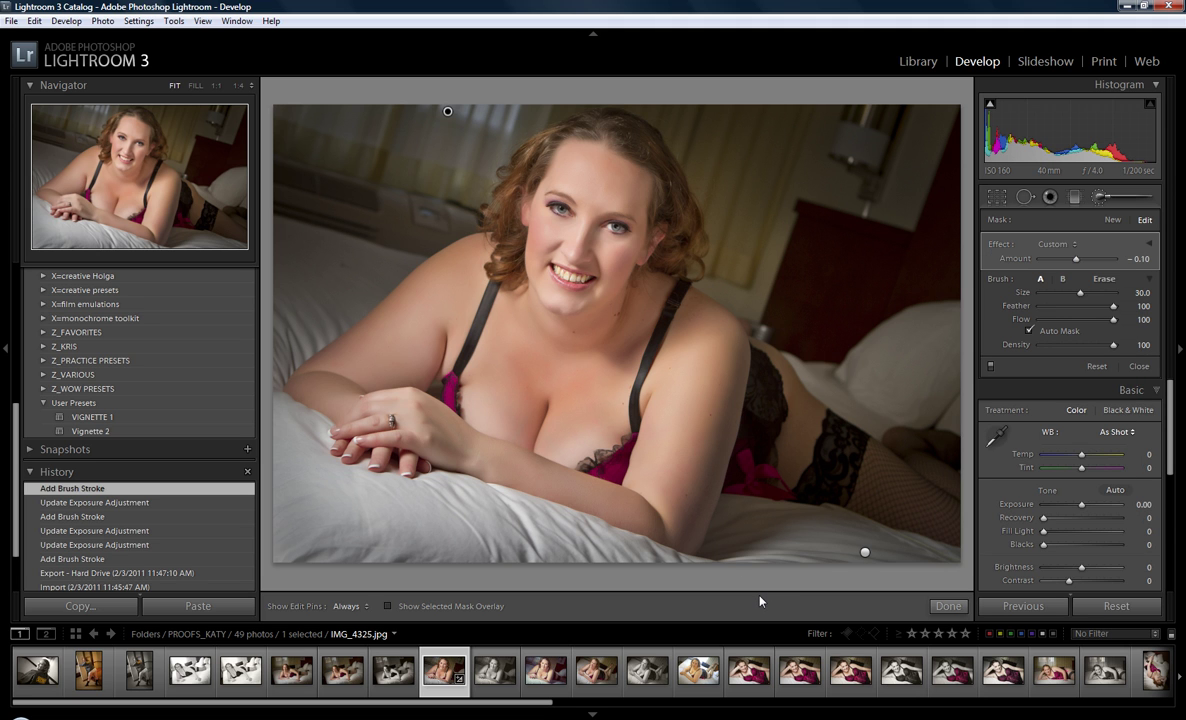